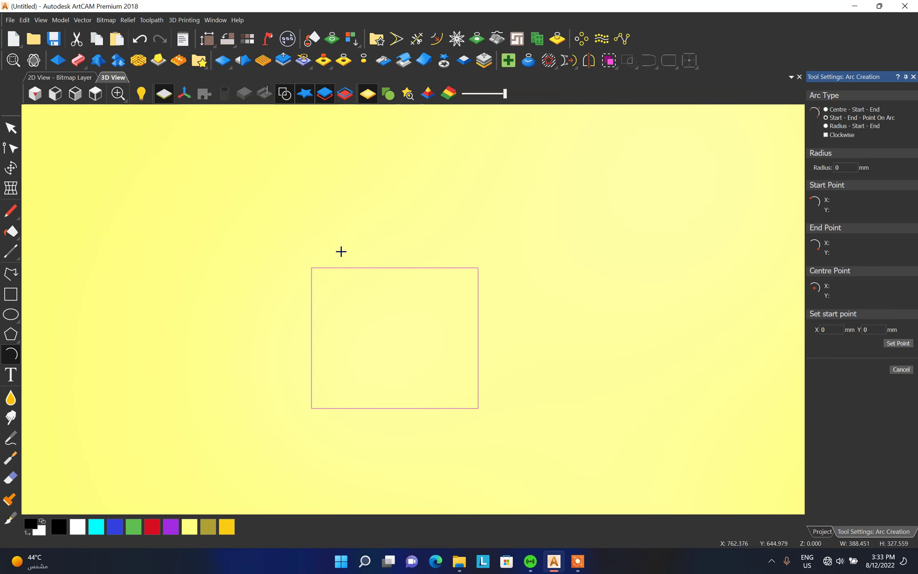
Draw a Start - End - Point On Arc arc between the rectangle's two upper corners, bowing downward with a radius of about 236 mm
click(312, 268)
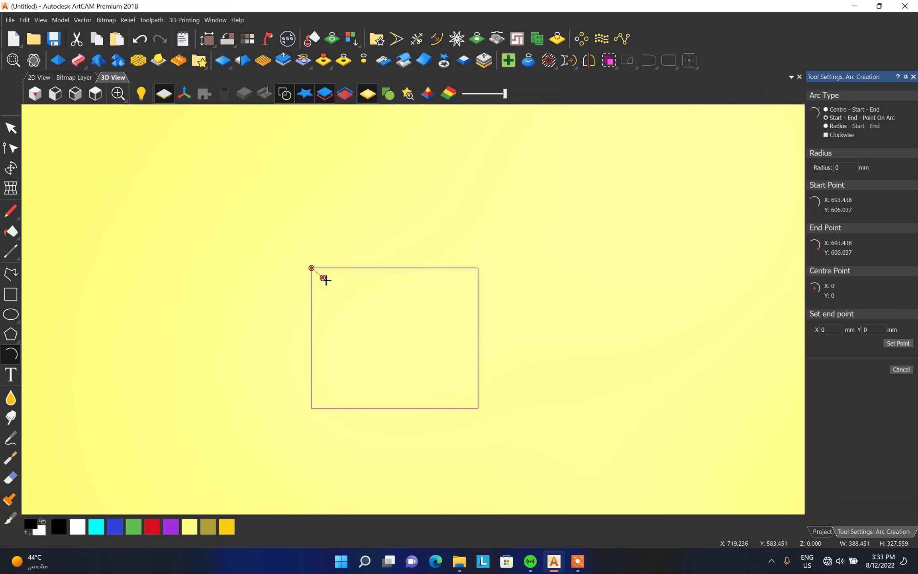
click(479, 266)
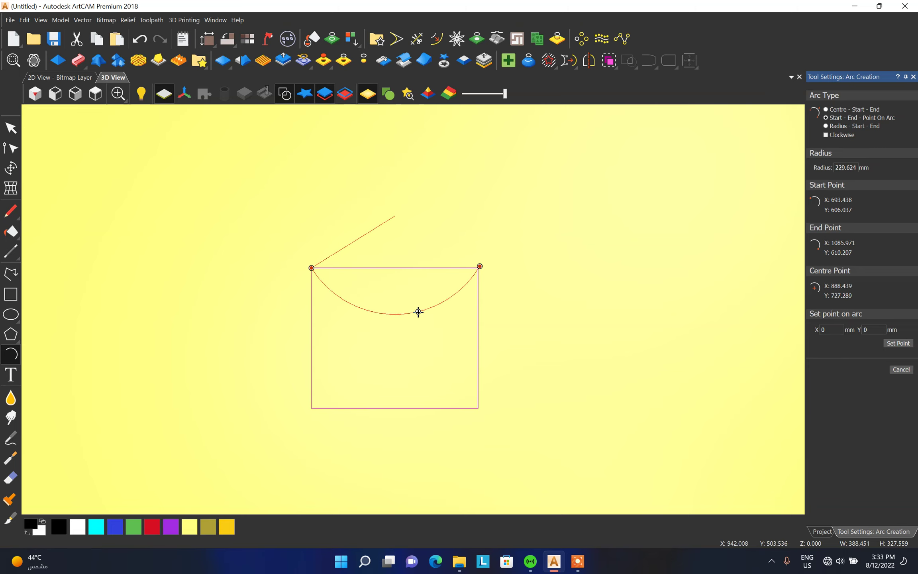
click(418, 310)
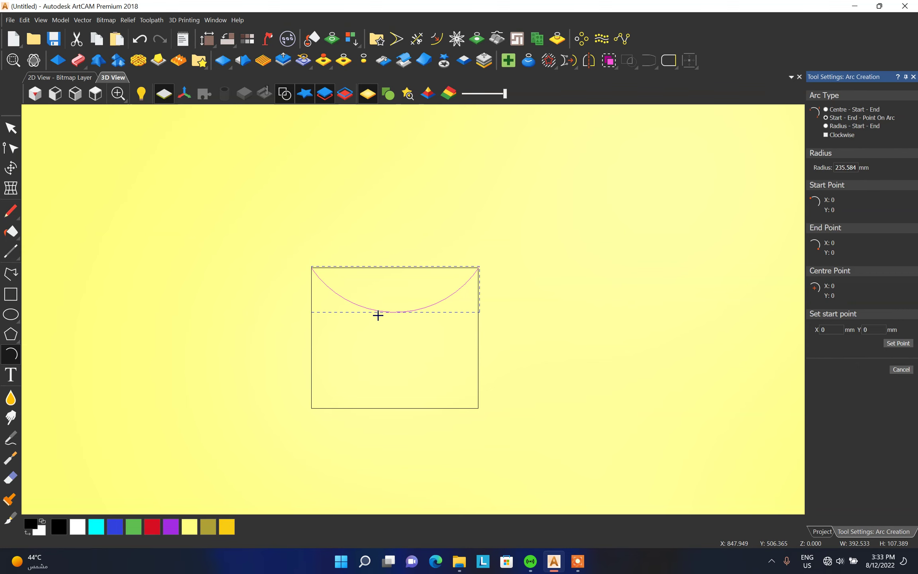
key(Escape)
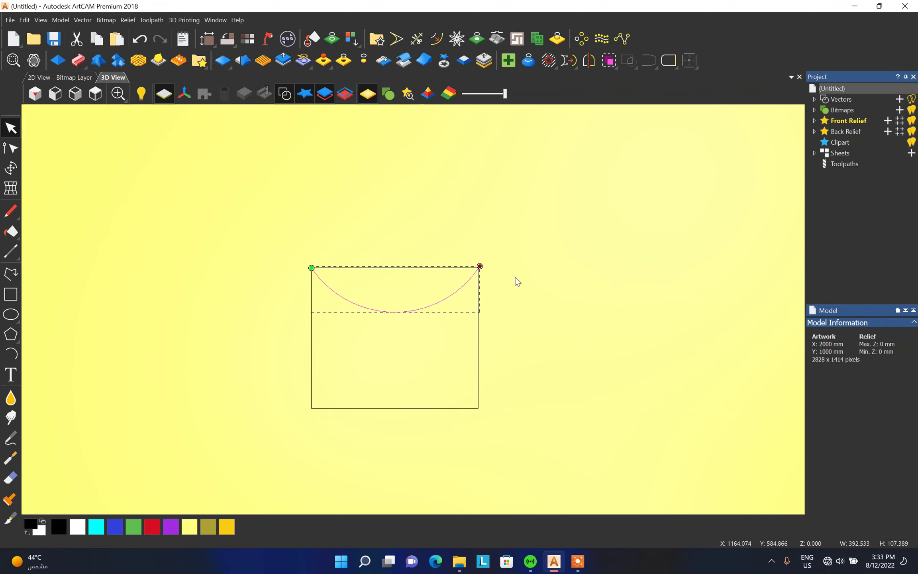
scroll(406, 304, up, 2)
scroll(511, 304, down, 4)
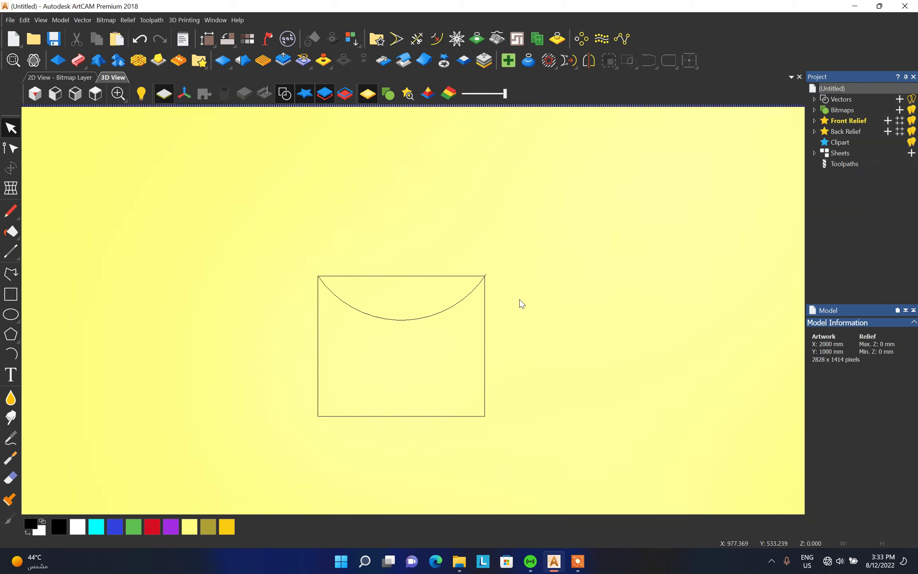
Draw a Centre - Start - End arc centred on the rectangle's lower edge midpoint, from its lower-left to lower-right corner, radius about 194 mm
click(11, 353)
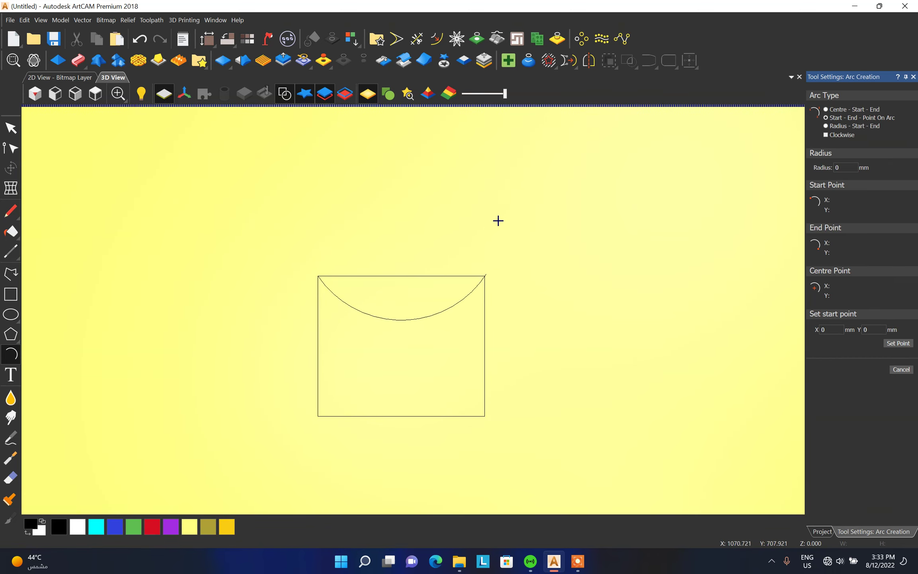
click(860, 110)
click(401, 414)
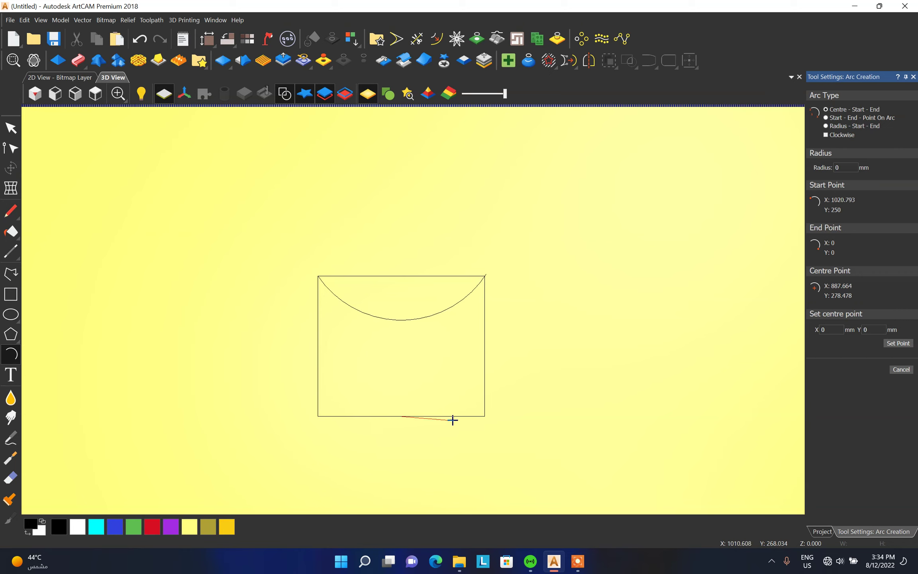
click(318, 416)
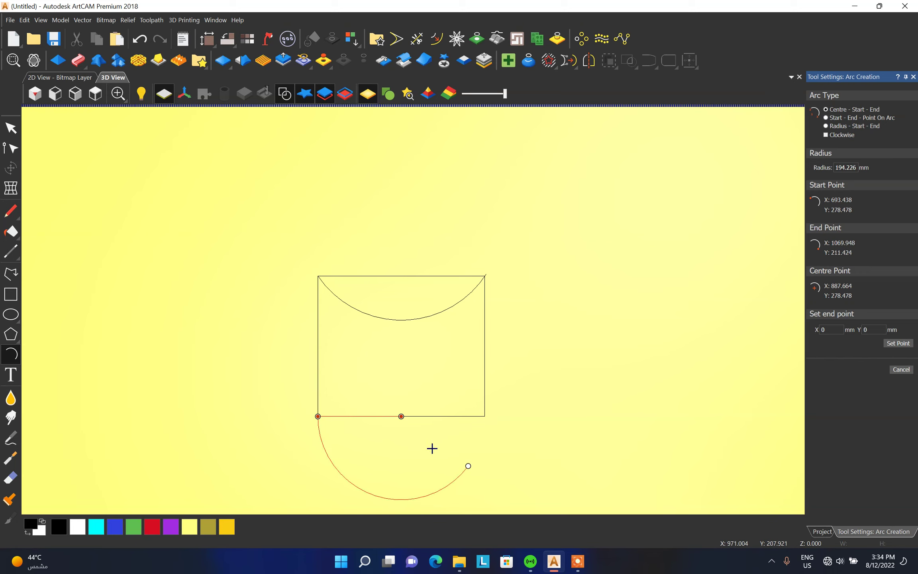
click(486, 416)
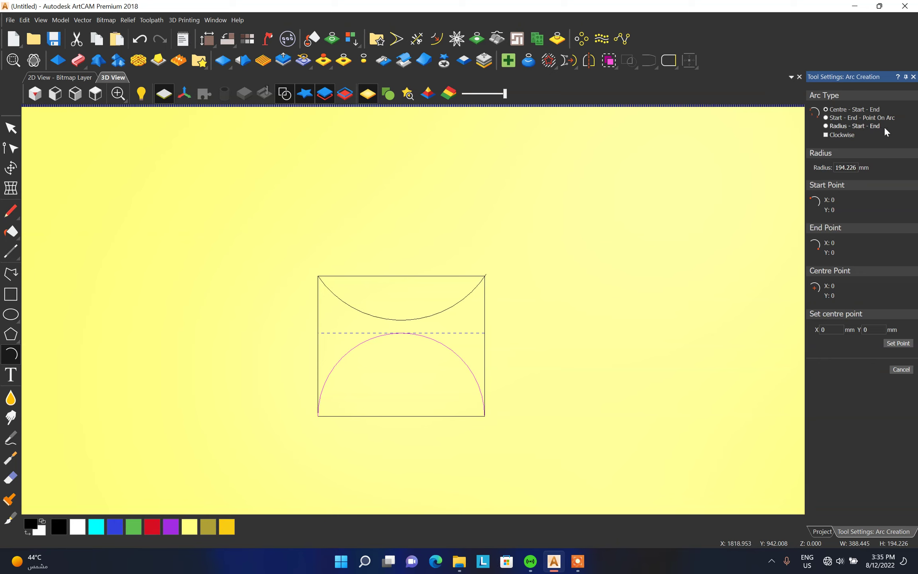
Draw a Radius - Start - End arc of radius 500 mm from the rectangle's lower-right corner to its upper-right corner
click(829, 126)
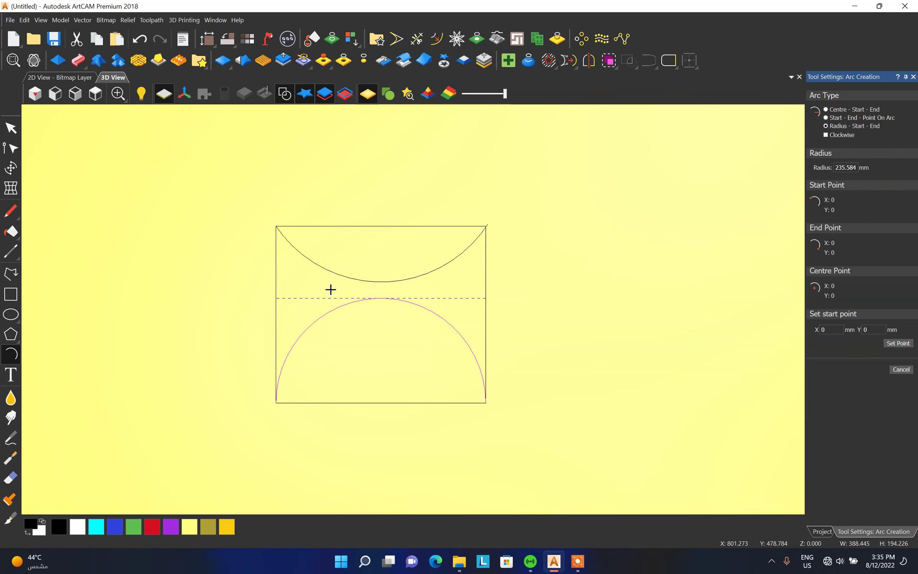
scroll(338, 300, down, 2)
double_click(845, 167)
text(2)
key(BackSpace)
text(500)
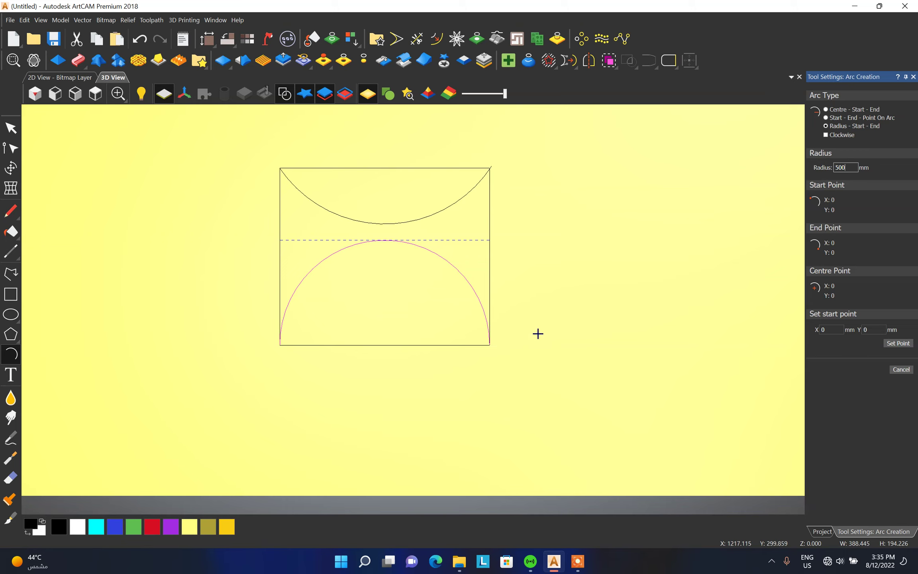
click(490, 345)
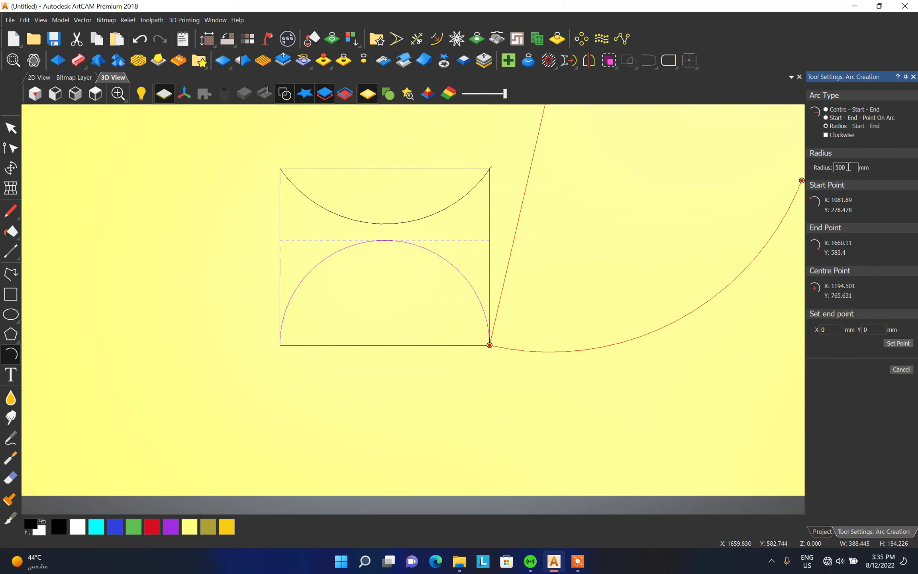
click(490, 168)
scroll(365, 289, down, 1)
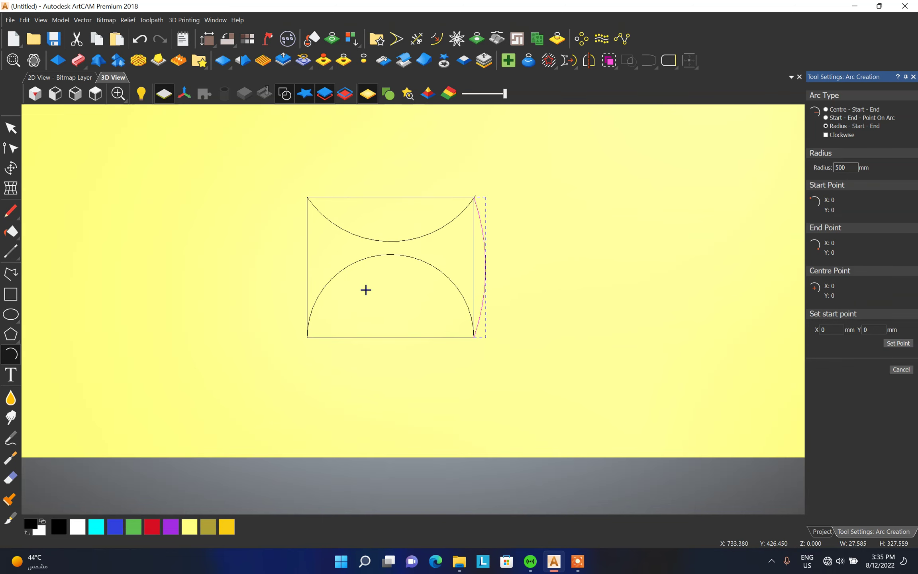
Draw an arc of radius 1000 mm from the rectangle's lower-left corner to just below its upper-left corner
double_click(855, 167)
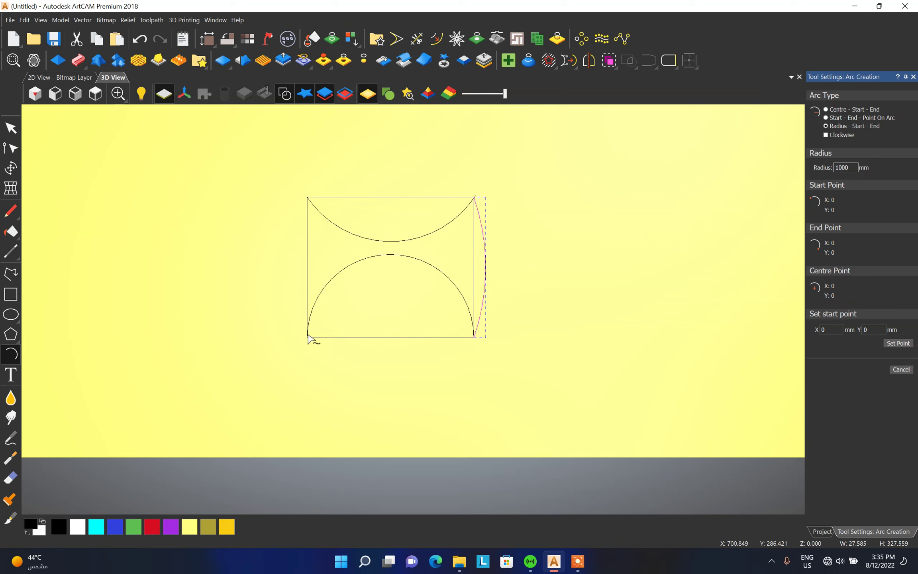
click(306, 321)
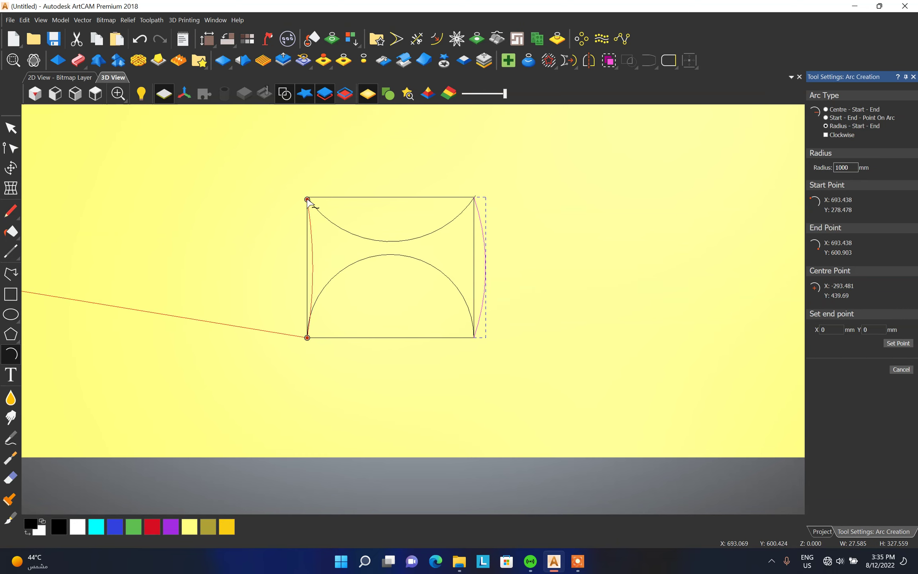
click(307, 201)
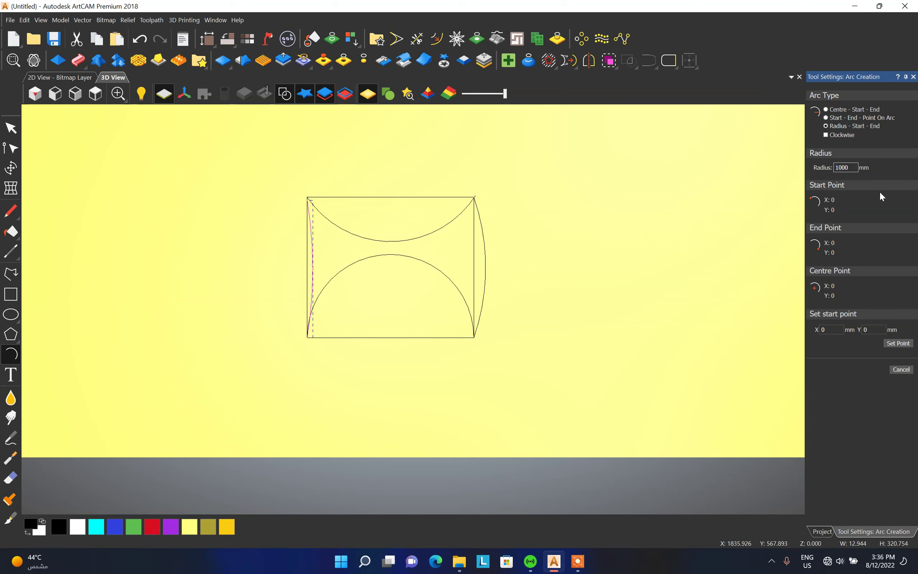
Draw an arc of radius 200 mm from the rectangle's lower-right corner to its upper-right corner
text(200)
click(474, 338)
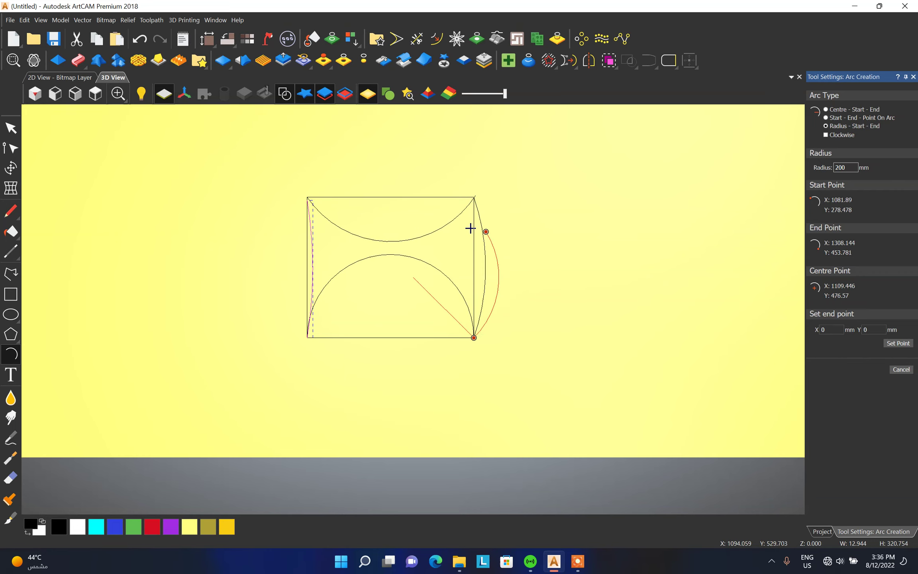
click(473, 196)
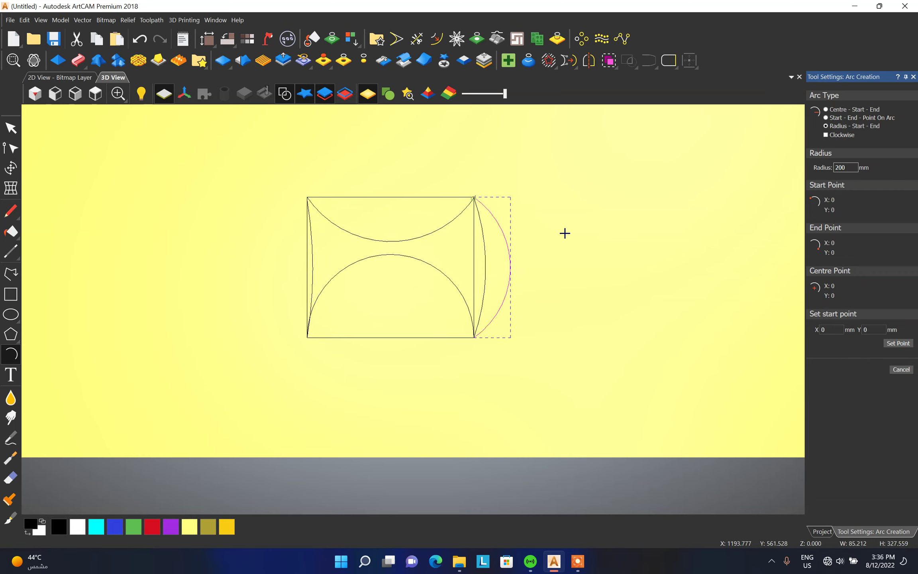
Draw an arc of radius 50 mm from the rectangle's lower-left corner up its left edge, then leave arc creation and deselect the arc
double_click(850, 164)
click(306, 337)
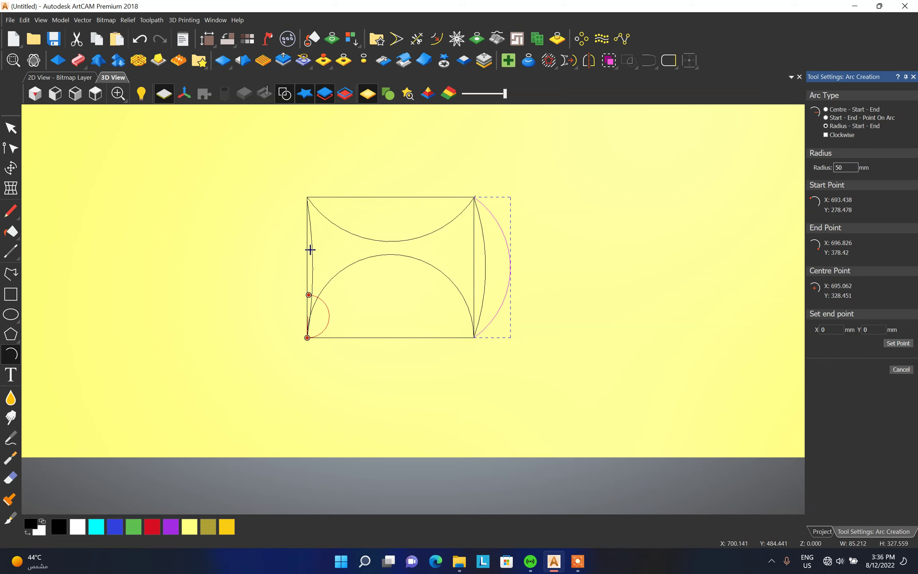
click(308, 226)
scroll(297, 332, up, 3)
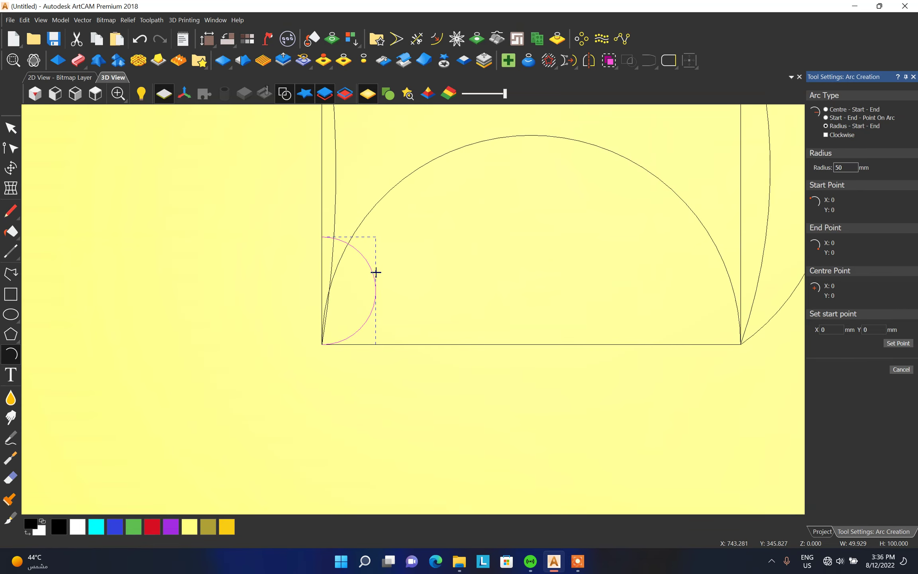
key(Escape)
scroll(375, 271, down, 2)
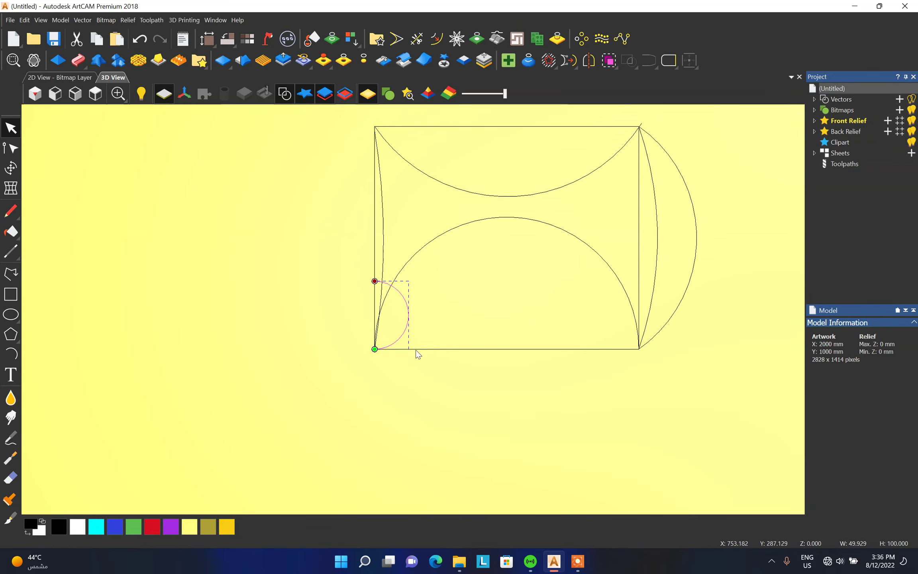
scroll(414, 363, down, 2)
click(424, 362)
scroll(424, 363, down, 1)
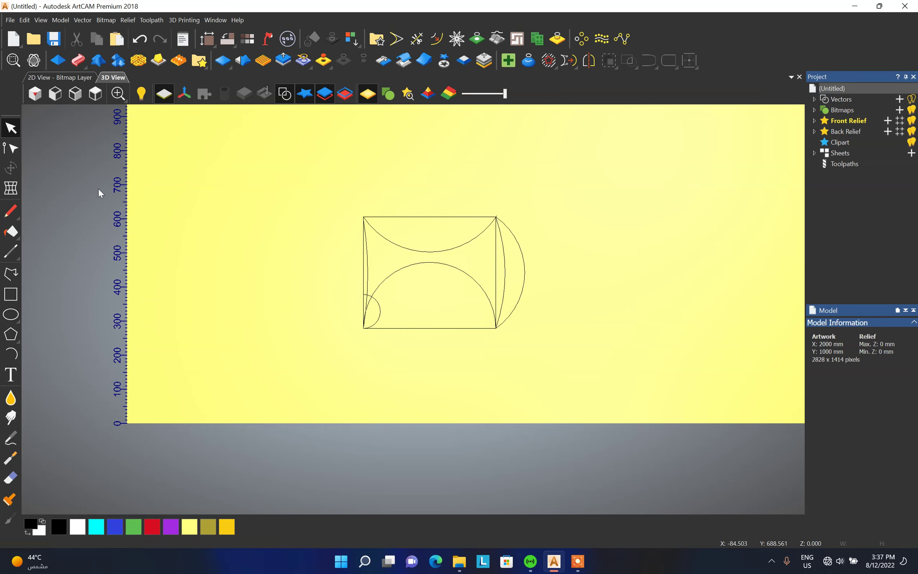
Select the rectangle and all of its arcs and delete them
key(n)
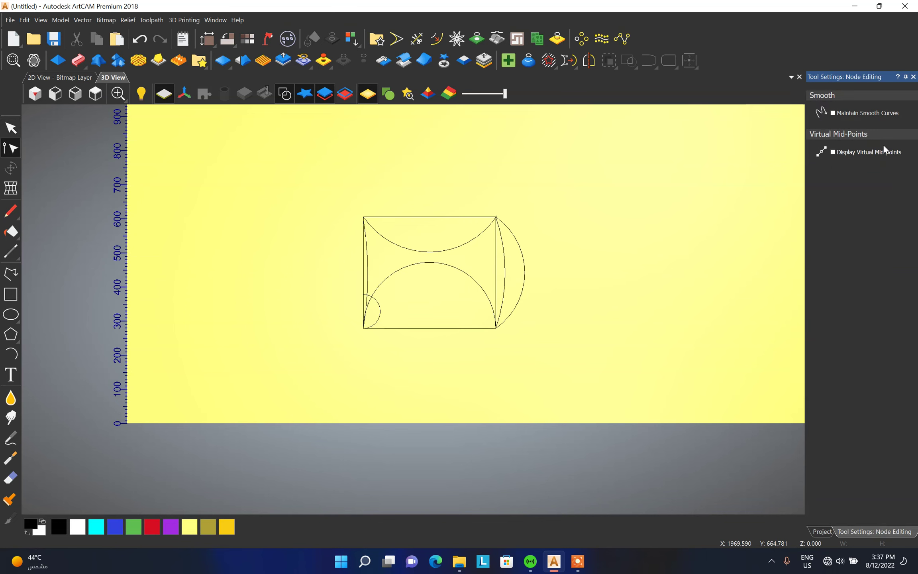
key(n)
drag(344, 195, 627, 407)
key(Delete)
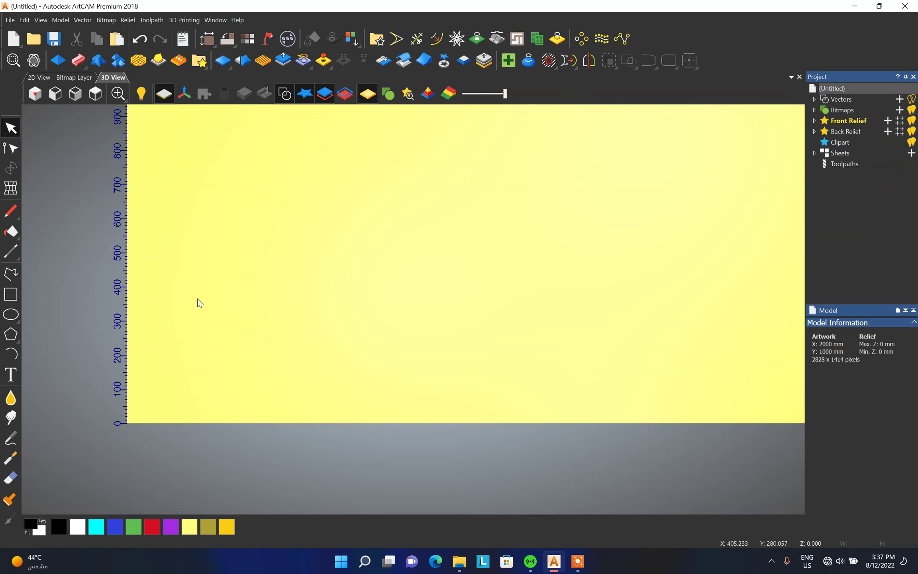
Draw a rectangle about 354 mm wide and 325 mm high near the middle of the model
click(10, 295)
drag(412, 194, 532, 306)
click(511, 285)
scroll(432, 211, up, 2)
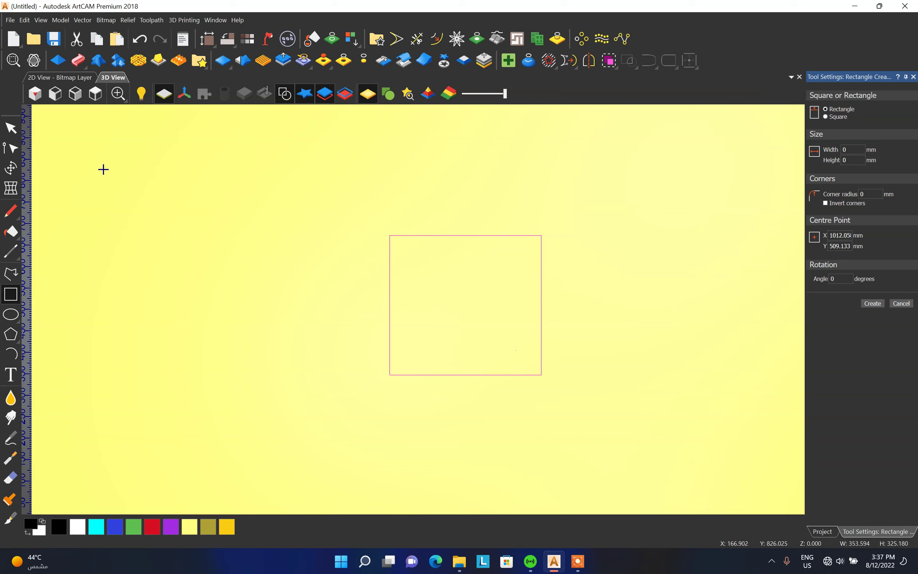
Enable Maintain Smooth Curves in node editing and move the rectangle's upper-left node above its original upper edge
click(10, 148)
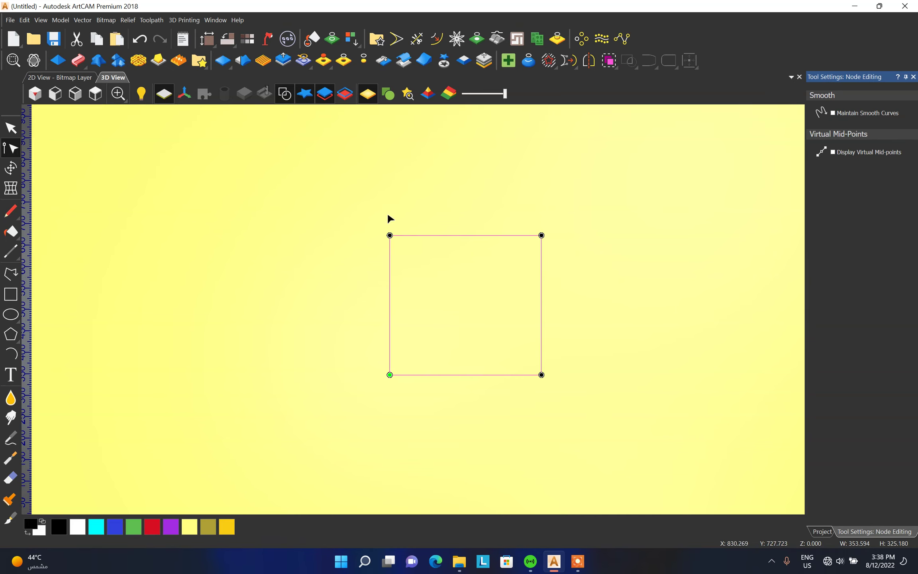
drag(393, 237, 458, 270)
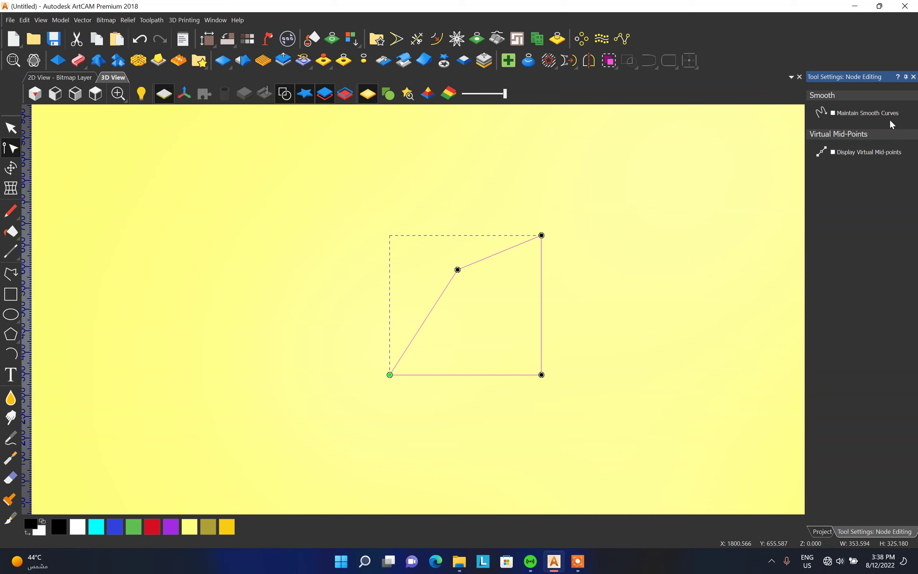
click(833, 113)
drag(458, 269, 396, 193)
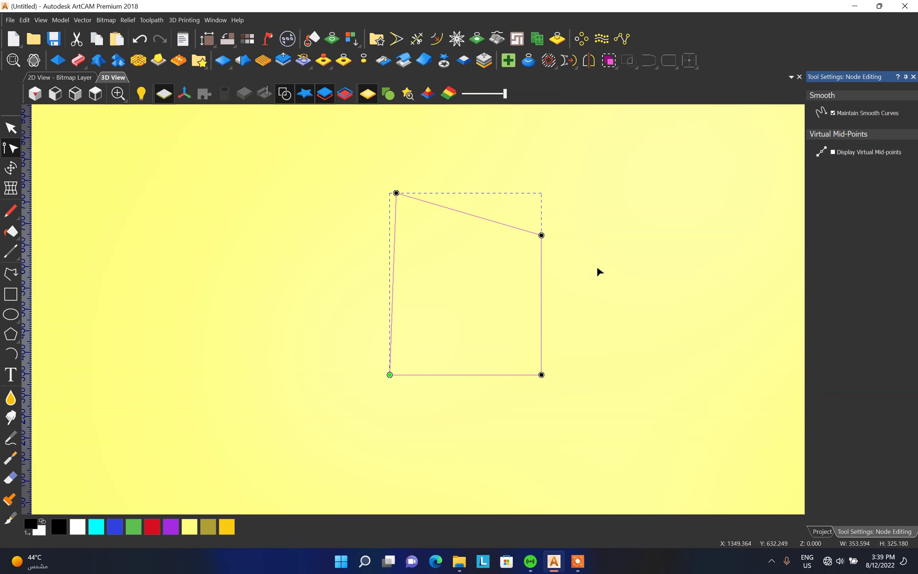
Display the virtual mid-points and move the shape's upper-right node slightly up and outward
click(833, 152)
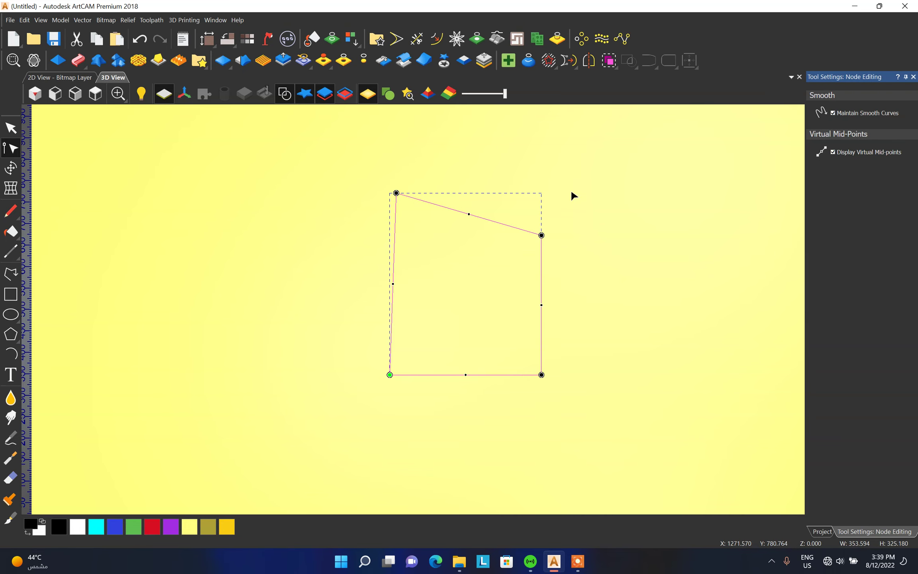
scroll(538, 320, up, 1)
scroll(540, 326, up, 1)
scroll(531, 287, up, 3)
scroll(588, 300, down, 4)
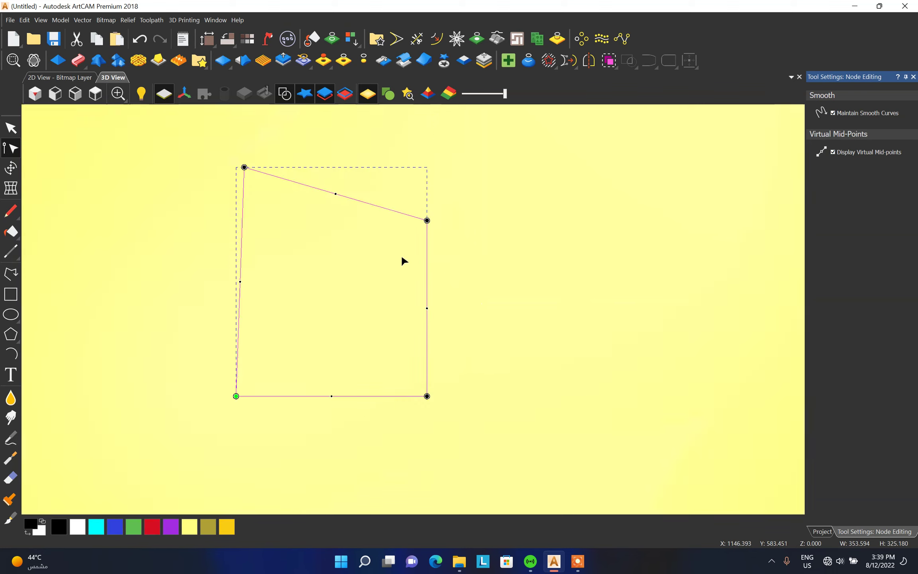
drag(428, 226, 441, 206)
Insert a node at the right edge's virtual mid-point and pull it far outward to form a point
scroll(422, 365, up, 5)
scroll(449, 244, down, 4)
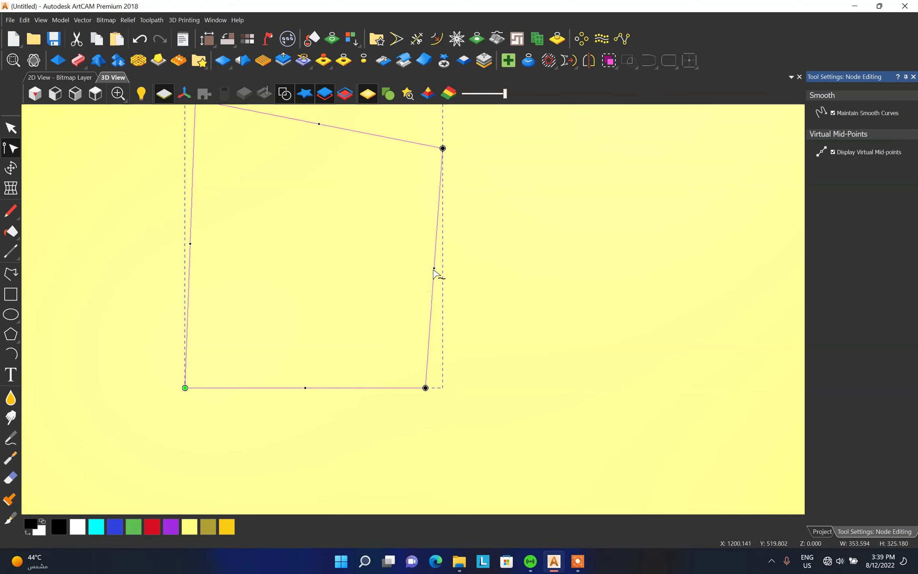
scroll(437, 272, down, 2)
scroll(443, 294, up, 2)
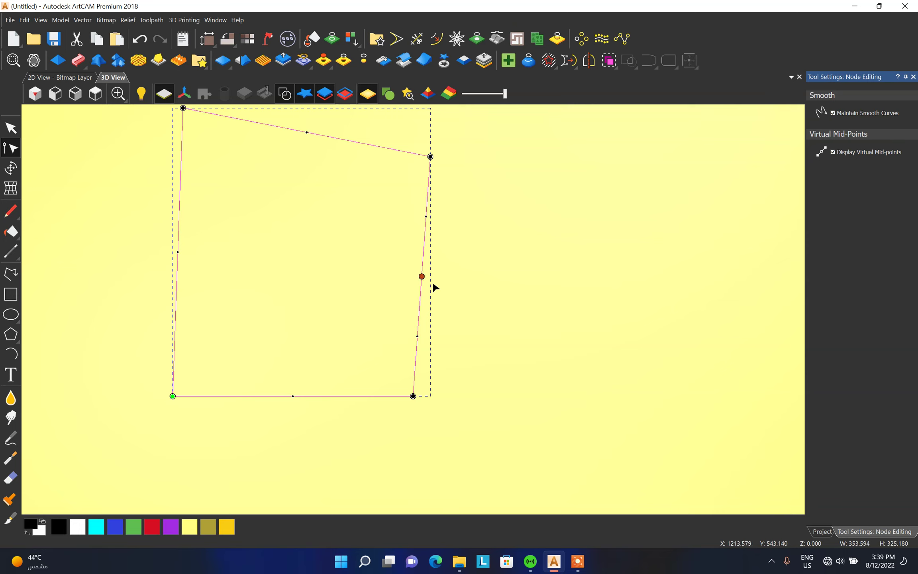
drag(420, 276, 581, 289)
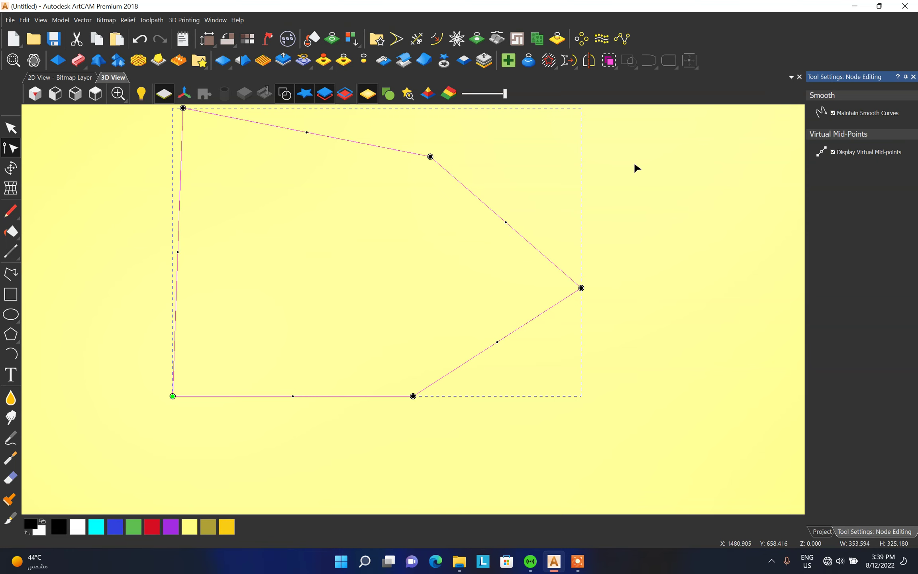
Select the shape's upper-left node and convert it to a smooth node
scroll(484, 272, down, 4)
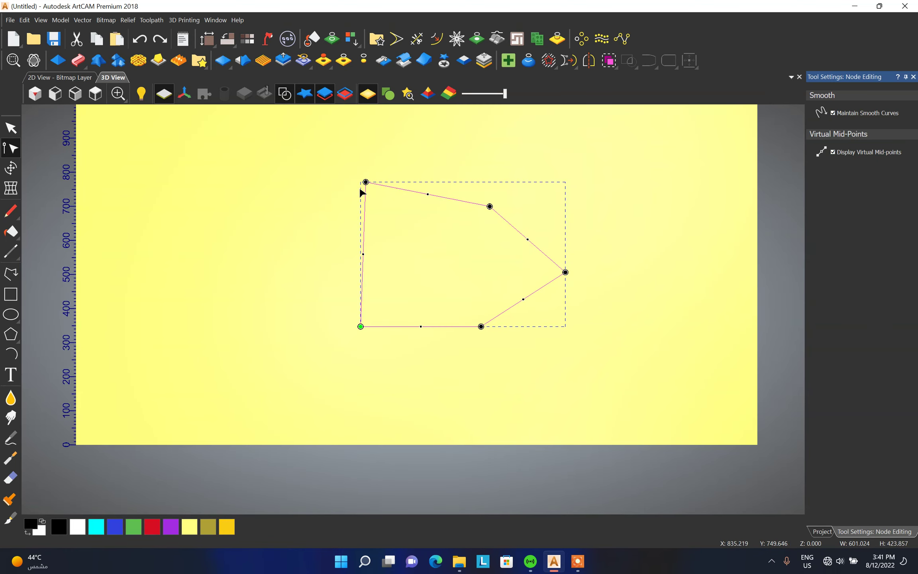
drag(343, 156, 418, 296)
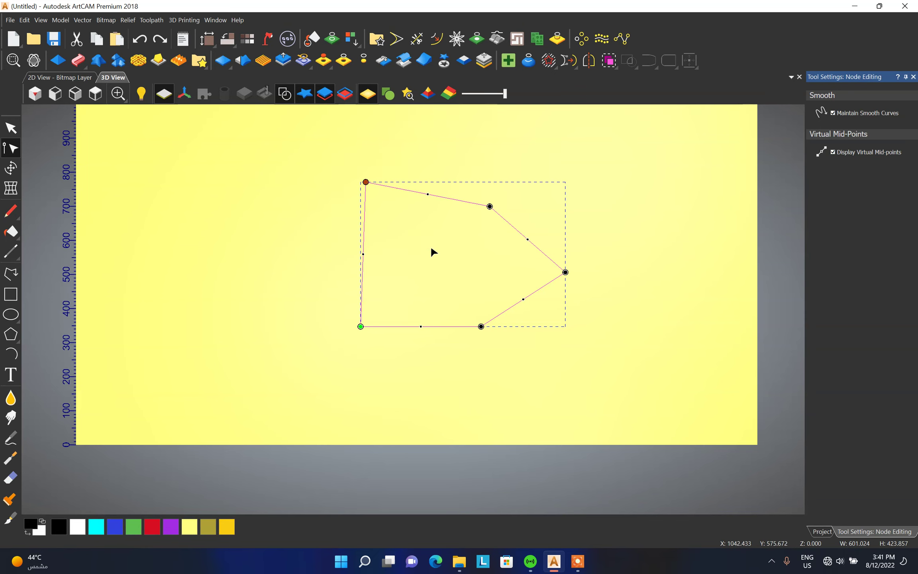
right_click(365, 183)
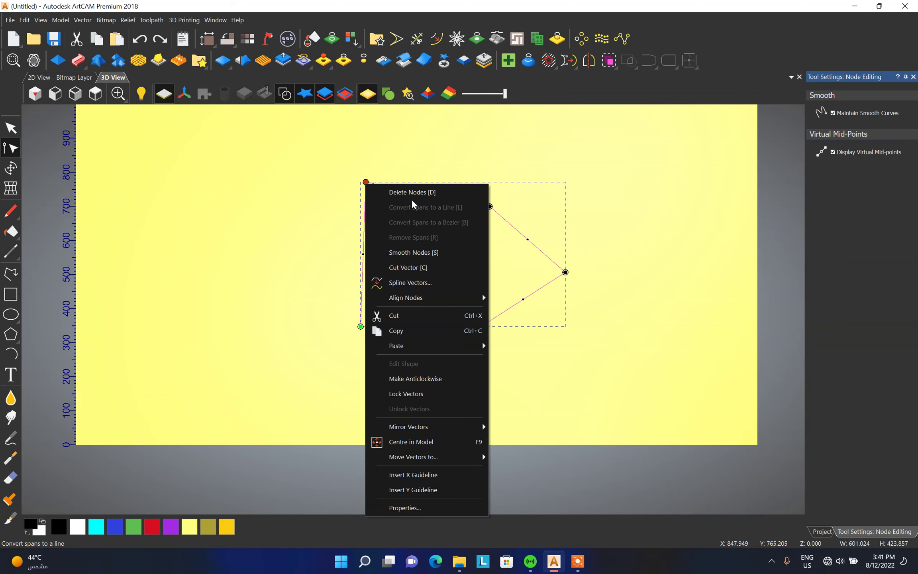
click(415, 252)
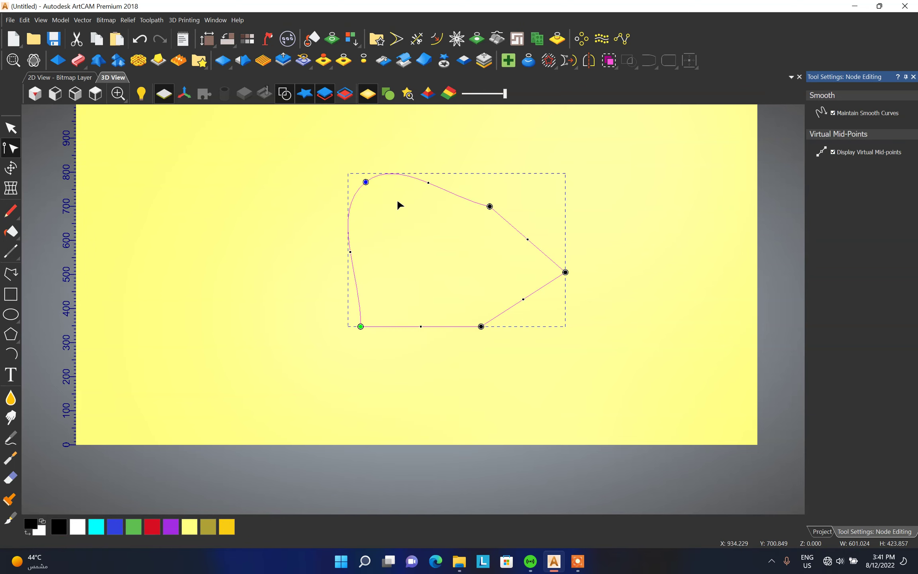
Disable Maintain Smooth Curves and swing the upper-left node's upper control handle down into the shape
scroll(394, 202, up, 3)
scroll(353, 273, down, 2)
scroll(386, 276, up, 3)
scroll(472, 345, down, 1)
scroll(410, 267, up, 1)
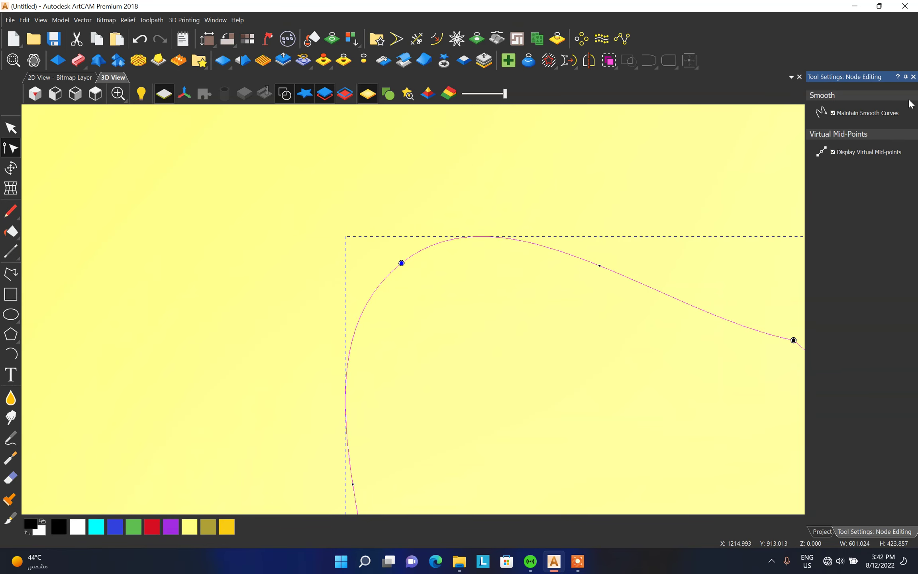
click(832, 112)
scroll(180, 280, down, 2)
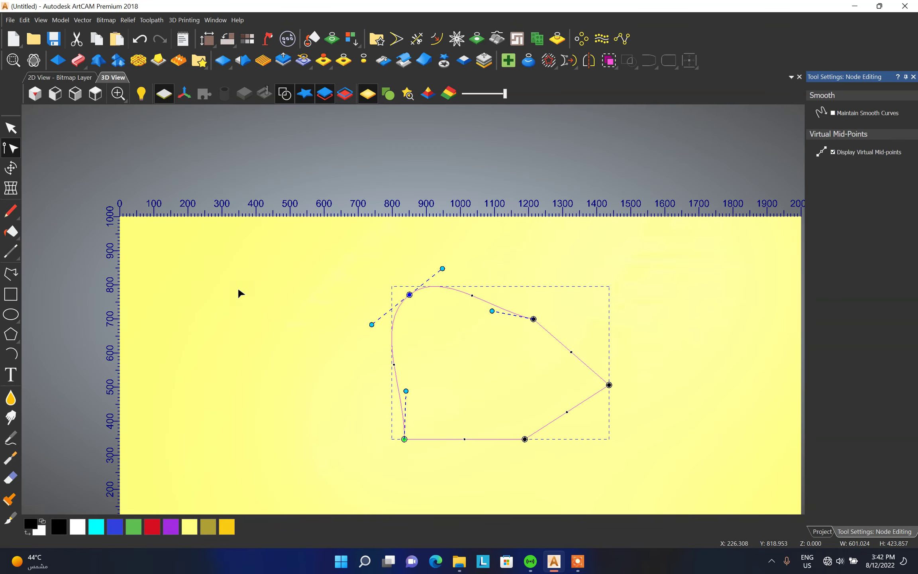
scroll(437, 294, up, 2)
drag(453, 227, 458, 318)
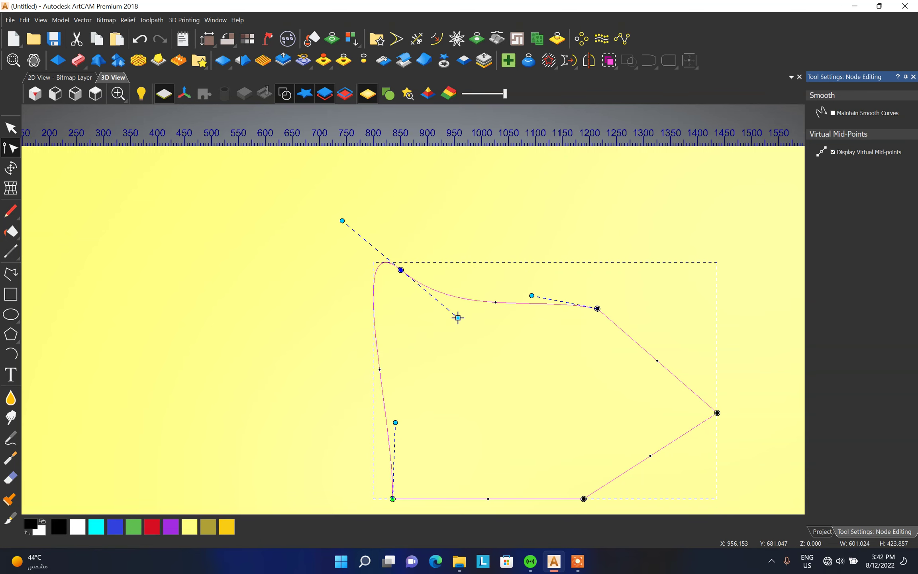
Move the upper-left node up and outward with Maintain Smooth Curves enabled, and lengthen its upper control handle with the option disabled
click(832, 112)
click(391, 275)
drag(389, 290, 379, 251)
click(833, 113)
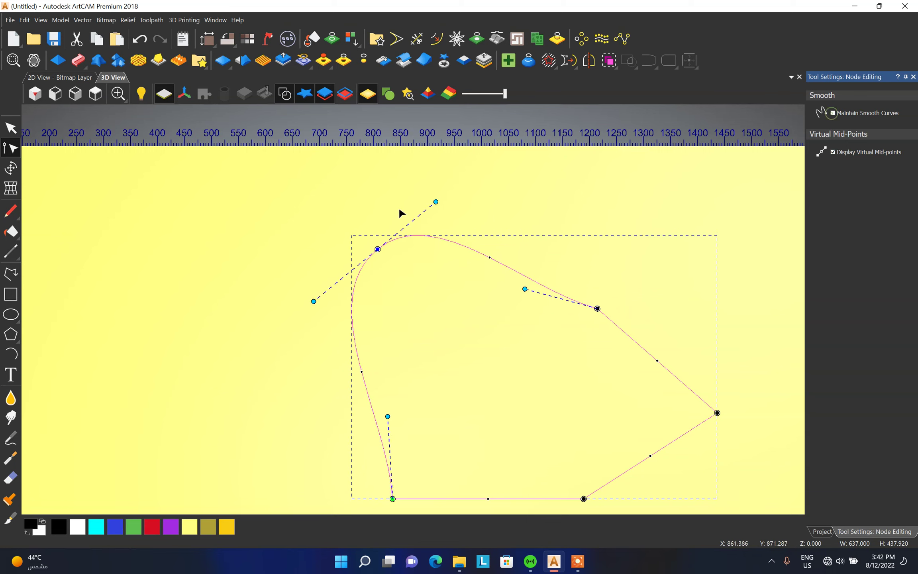
drag(436, 202, 498, 154)
Cut the vector at the upper-left node and pull the loose end of the left curve far outward
scroll(426, 342, down, 3)
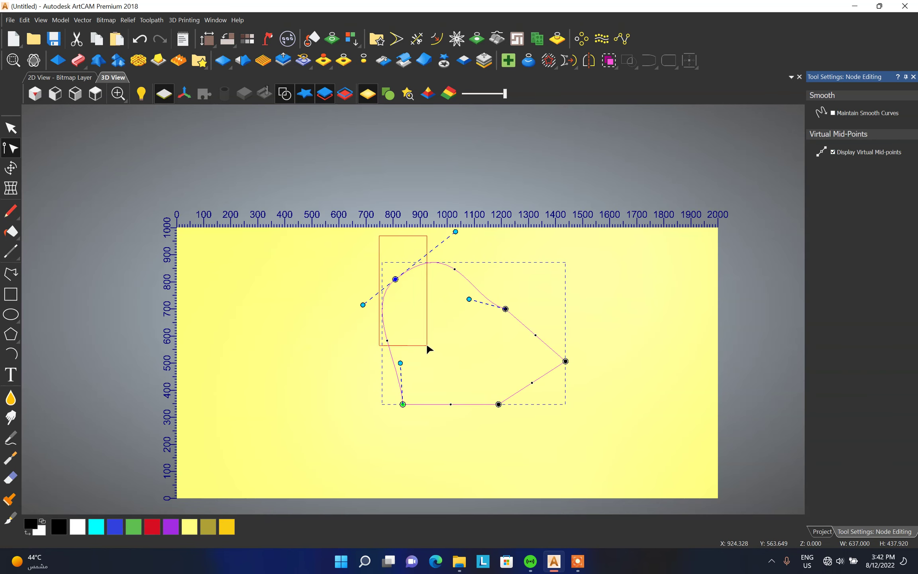
right_click(395, 279)
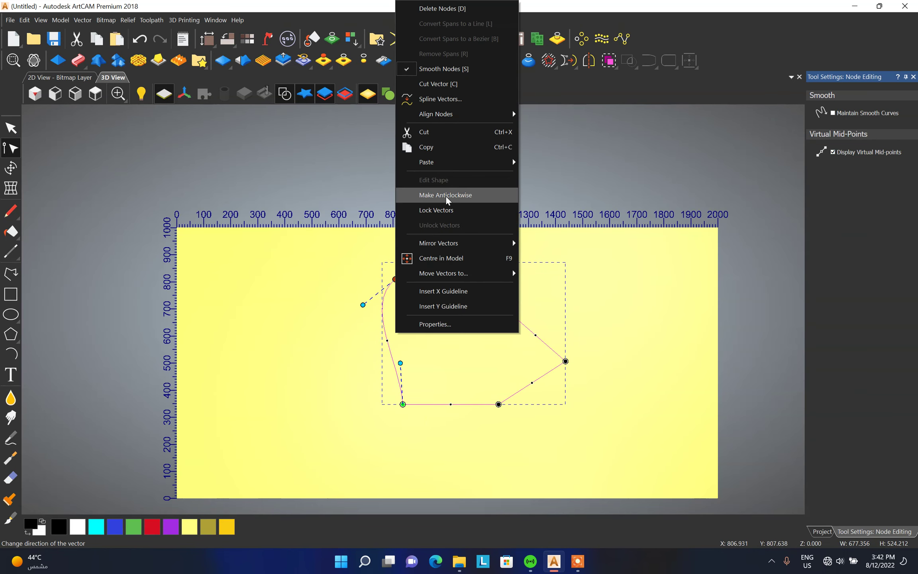
click(441, 84)
scroll(400, 303, up, 2)
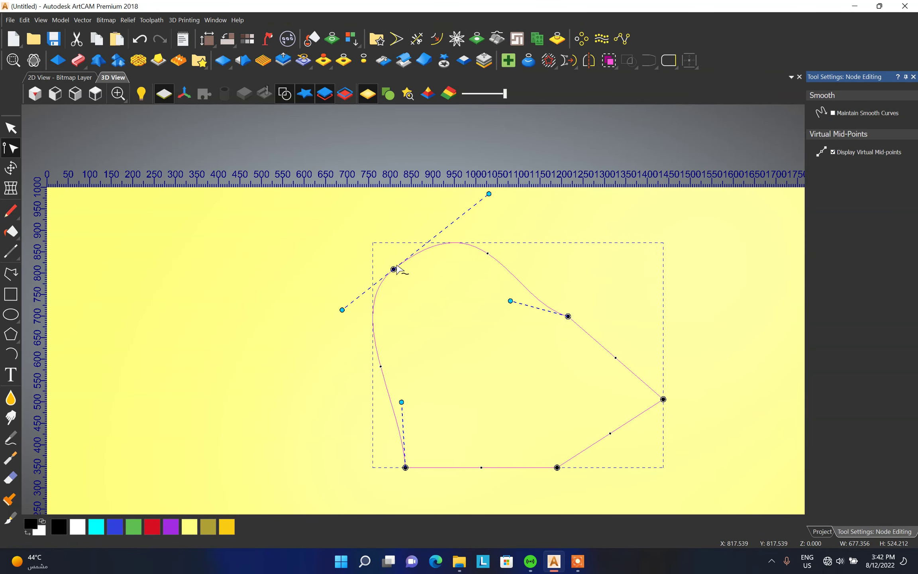
drag(393, 269, 188, 318)
scroll(396, 281, down, 2)
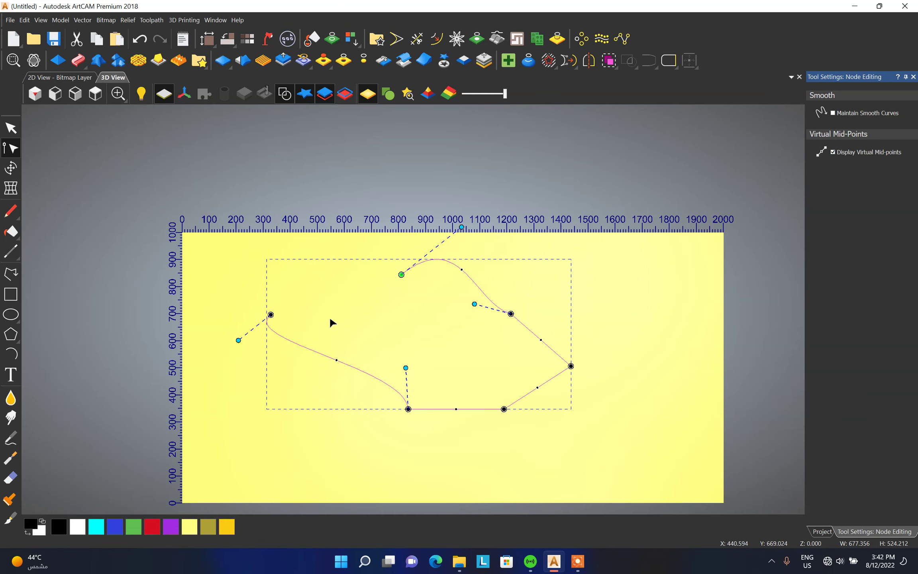
scroll(365, 261, up, 2)
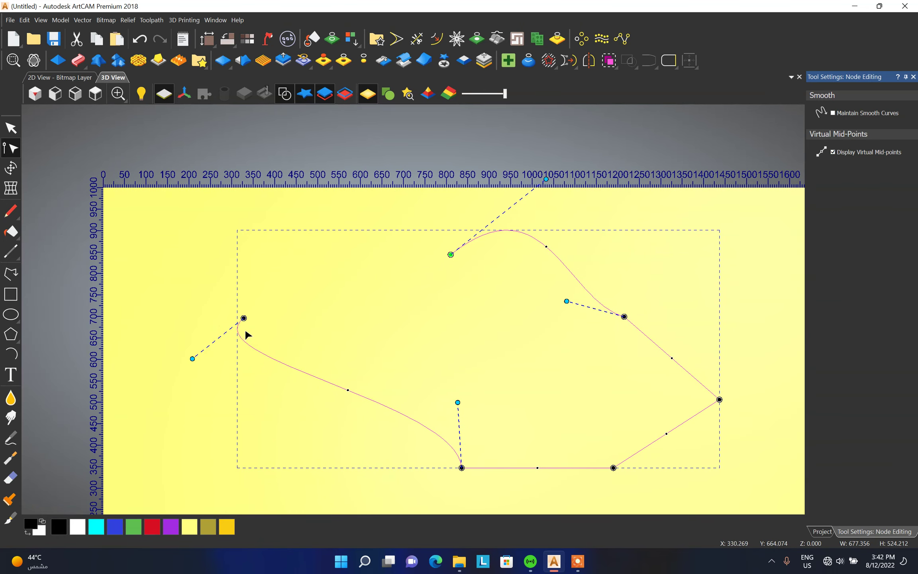
Cut the vector at the lower-left node and move the separated curve's end up and away from the remaining shape
drag(458, 393, 479, 520)
scroll(468, 440, down, 2)
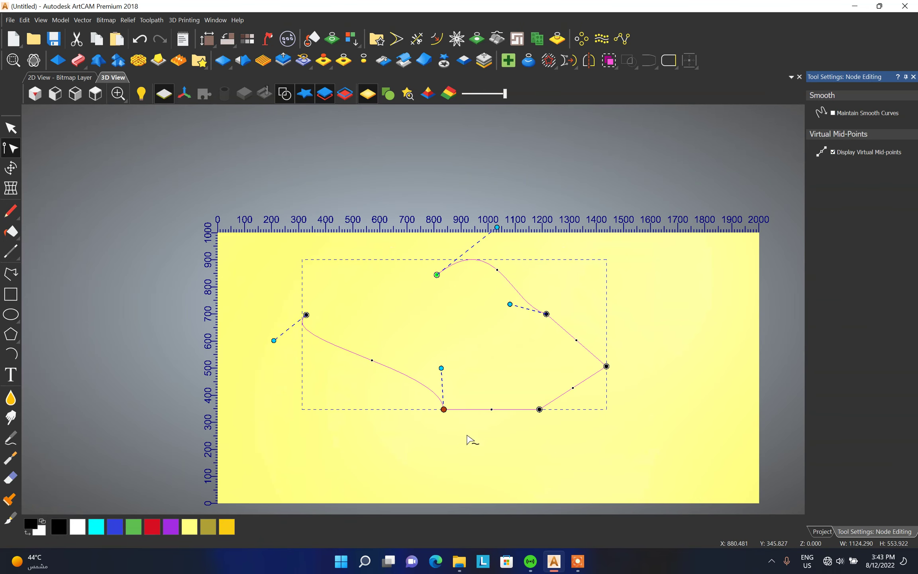
right_click(439, 409)
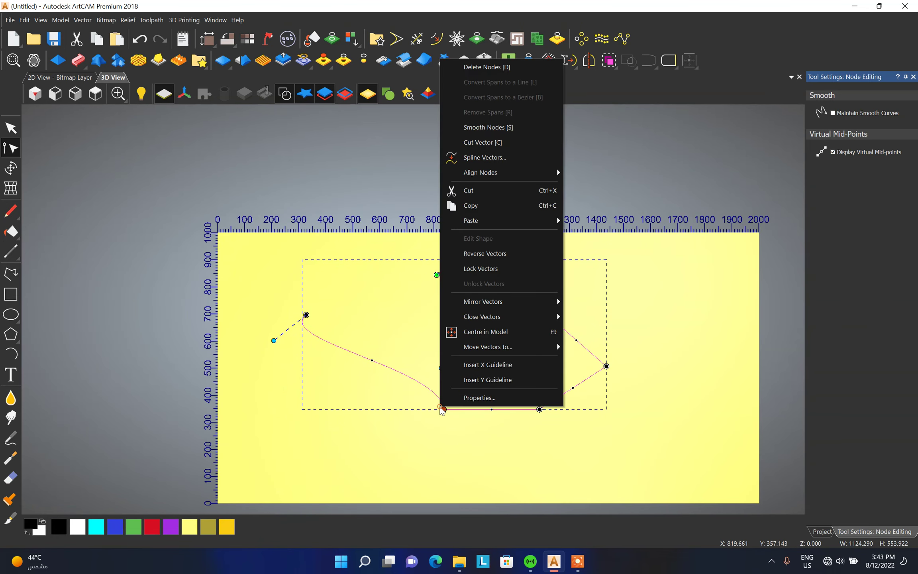
click(501, 148)
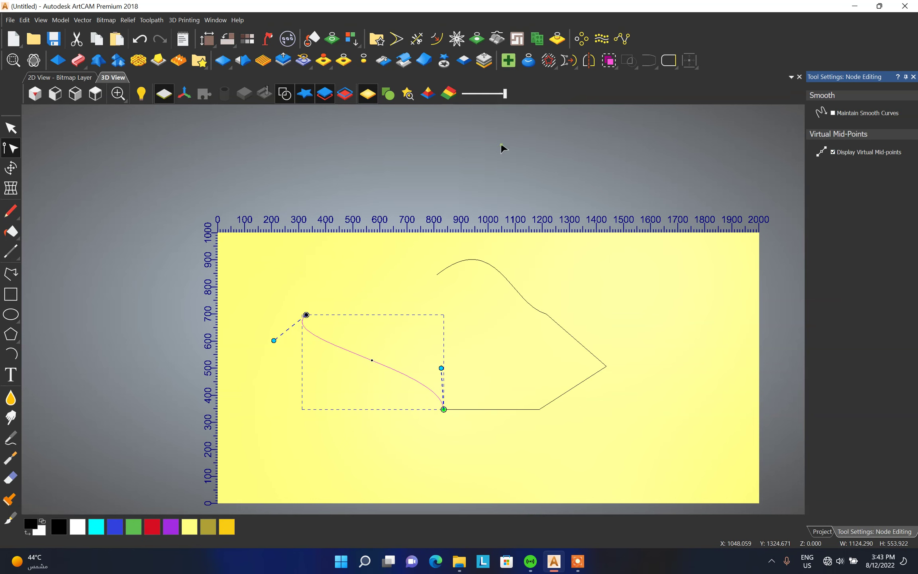
drag(441, 410, 405, 331)
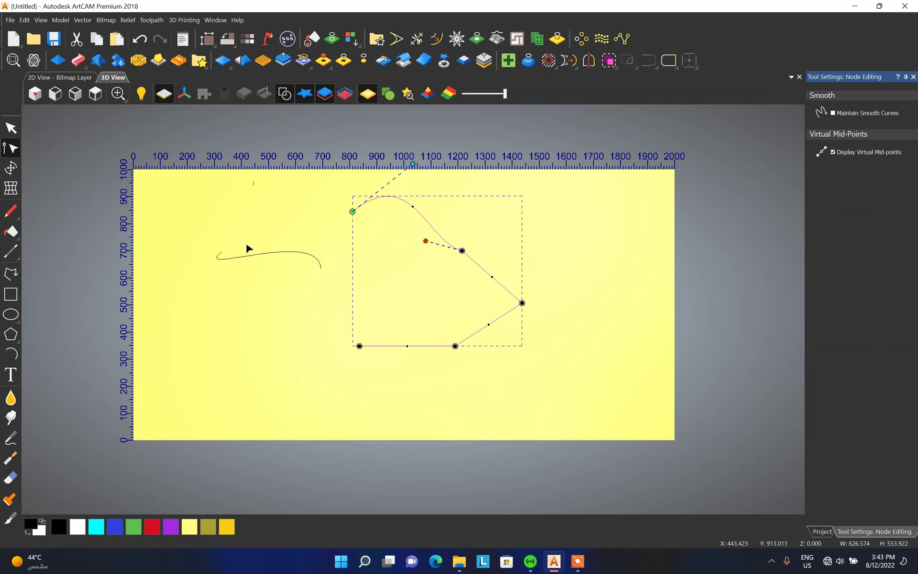
Select the three nodes on the open shape's right side and convert the spans between them to a straight line
scroll(250, 250, up, 2)
drag(230, 191, 422, 358)
right_click(402, 272)
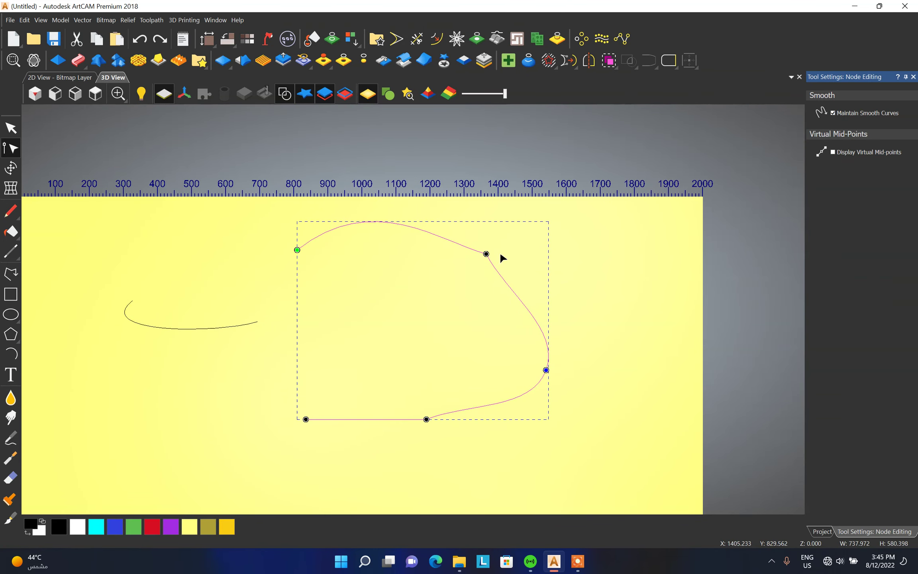
drag(427, 193, 652, 512)
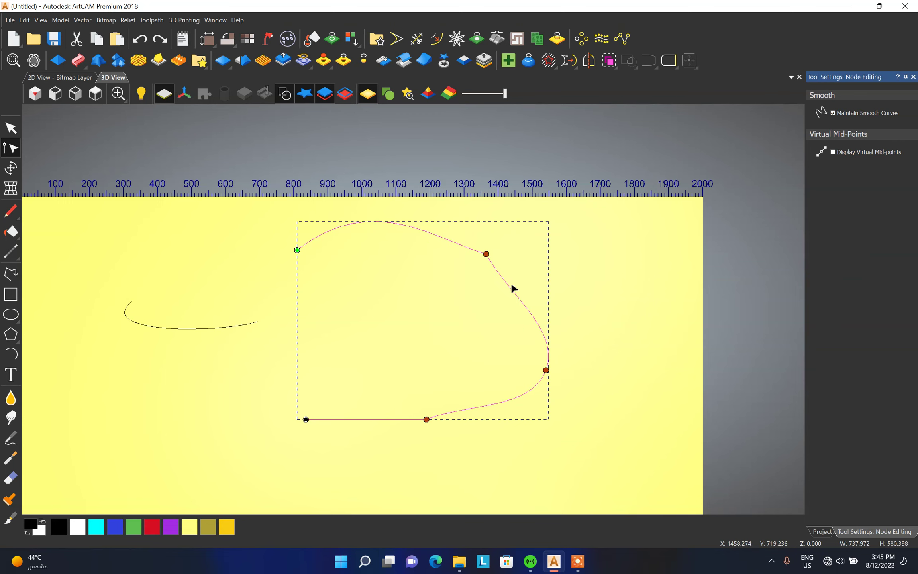
right_click(482, 257)
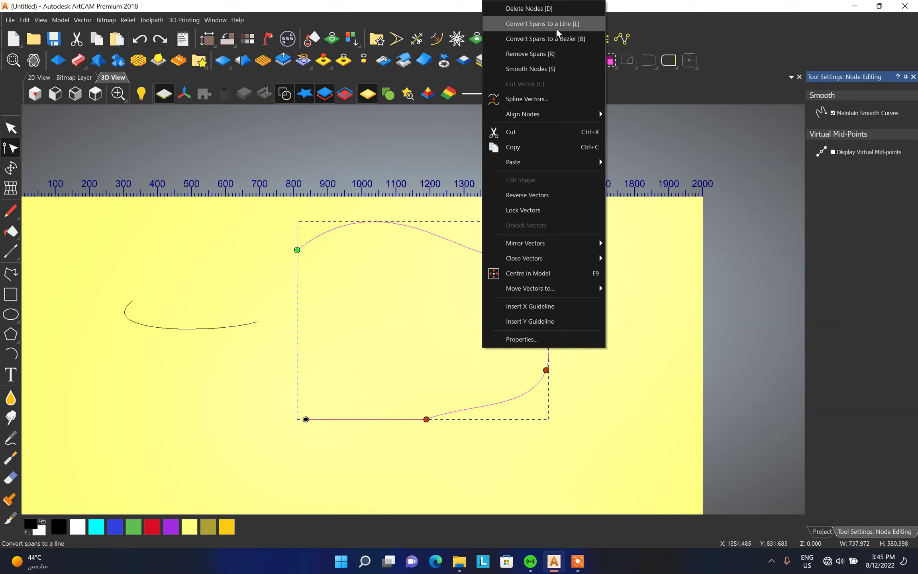
click(568, 33)
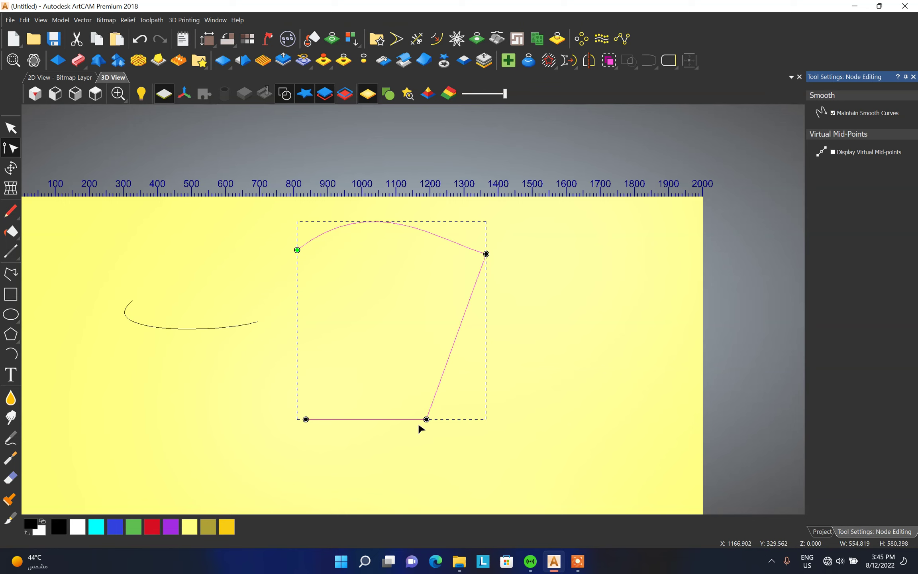
Move the open shape's lower-right node up and to the right, and delete that node
mouse_move(426, 418)
mouse_down()
mouse_move(453, 369)
mouse_move(447, 378)
mouse_move(414, 326)
mouse_up()
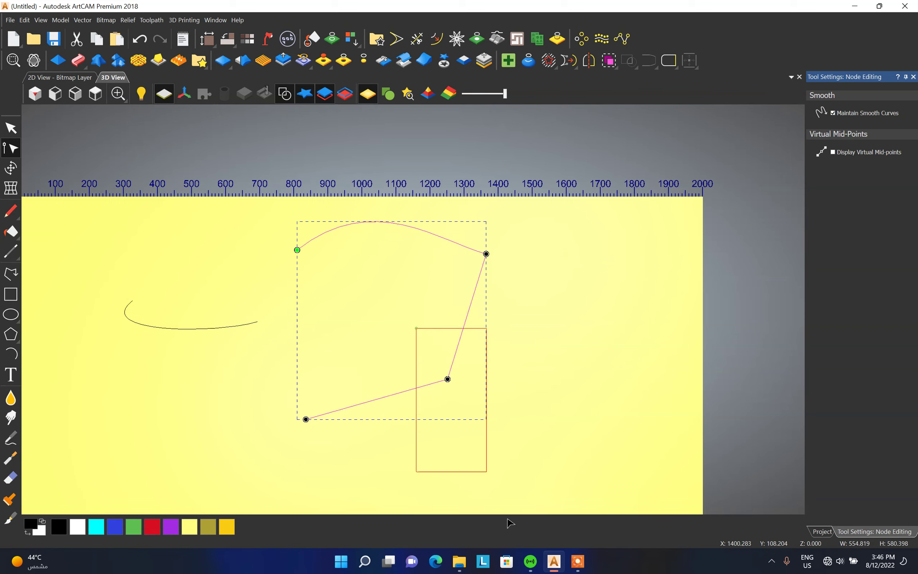
right_click(447, 379)
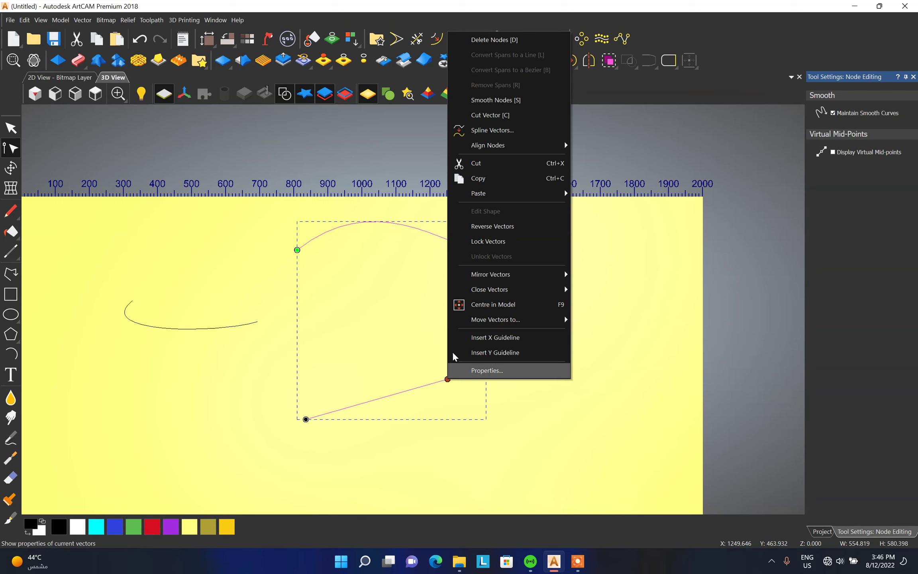
click(503, 44)
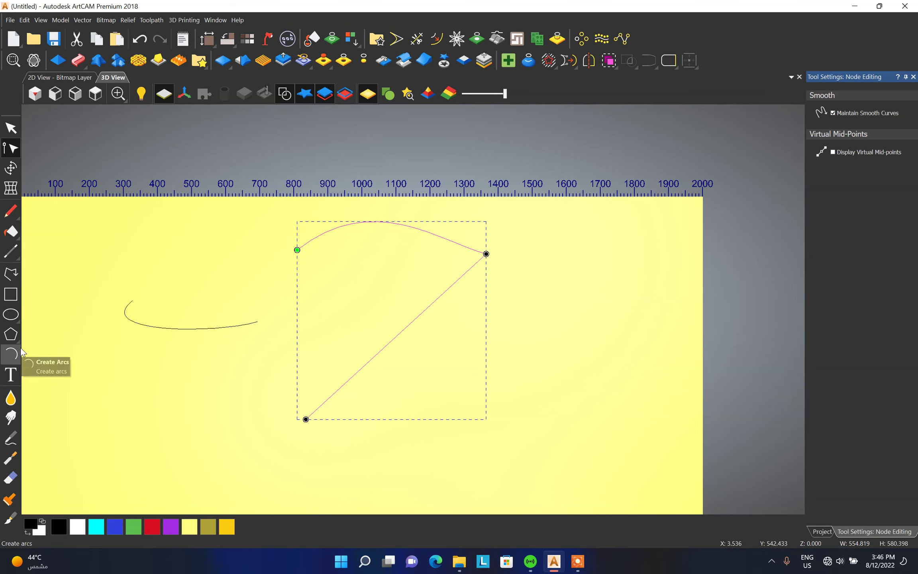
Start the Create Arcs tool
click(11, 353)
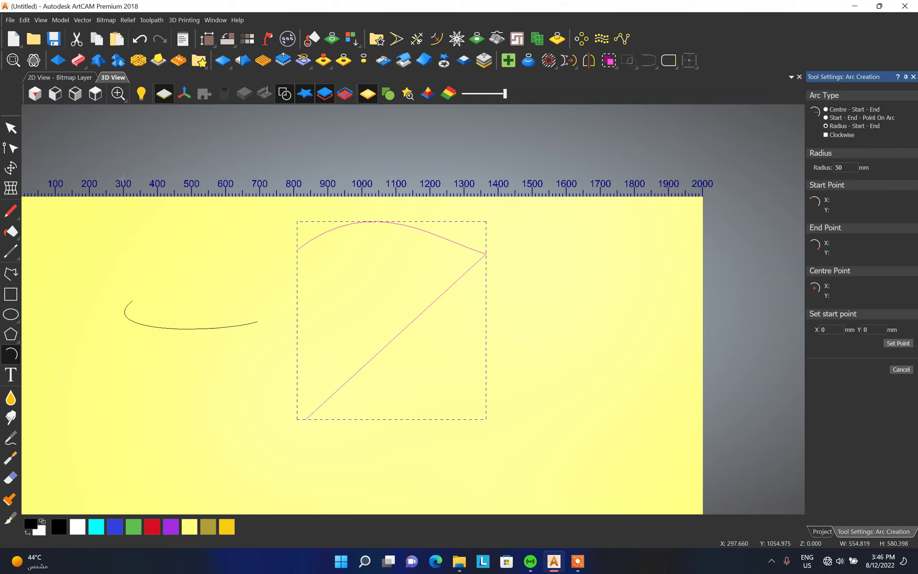